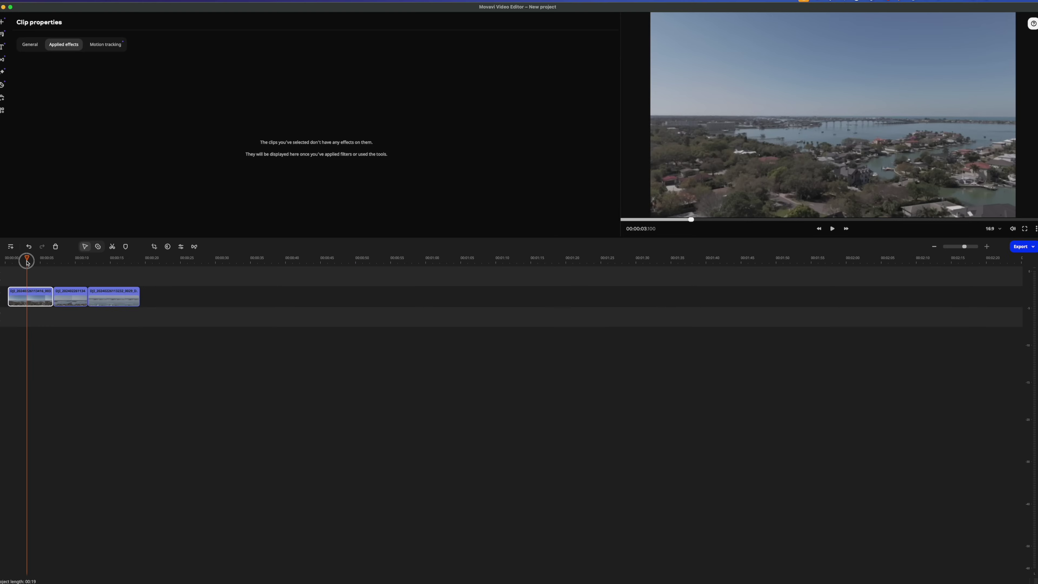
pyautogui.moveTo(27, 261)
pyautogui.mouseDown()
pyautogui.moveTo(37, 264)
pyautogui.moveTo(15, 263)
pyautogui.moveTo(127, 268)
pyautogui.moveTo(33, 269)
pyautogui.moveTo(72, 258)
pyautogui.moveTo(33, 258)
pyautogui.moveTo(80, 261)
pyautogui.moveTo(26, 259)
pyautogui.mouseUp()
pyautogui.click(31, 291)
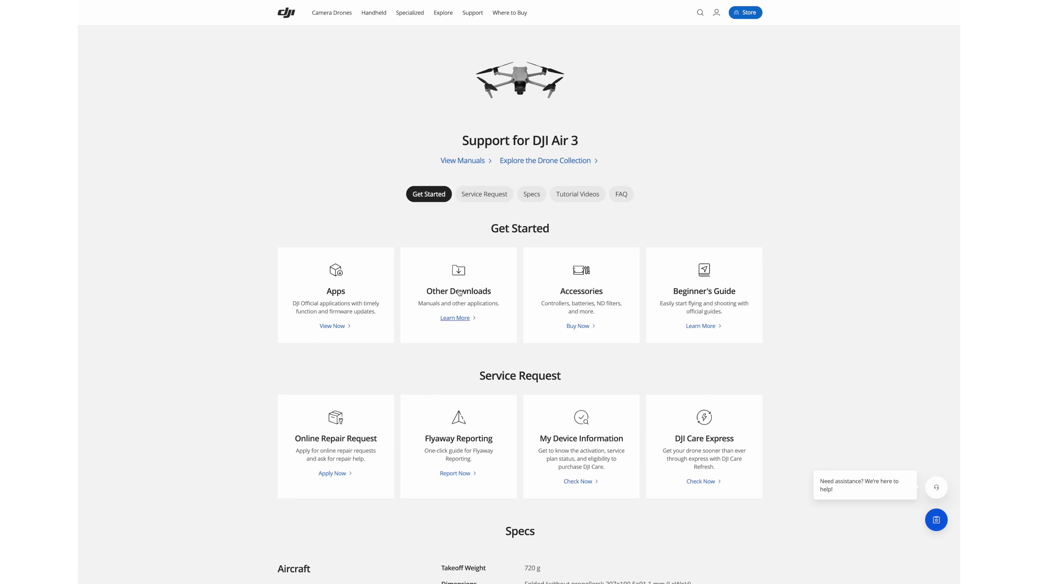
# Step: Download the Mac .cube DJI Air 3 D-Log M to Rec.709 LUT from DJI's Other Downloads
pyautogui.click(459, 293)
pyautogui.scroll(-15, 460, 293)
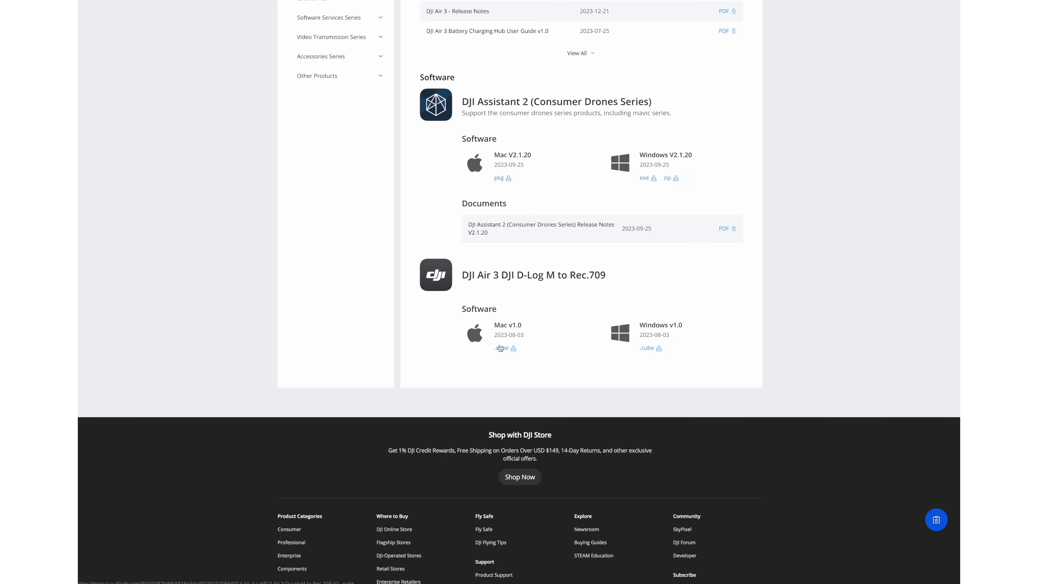
pyautogui.click(499, 347)
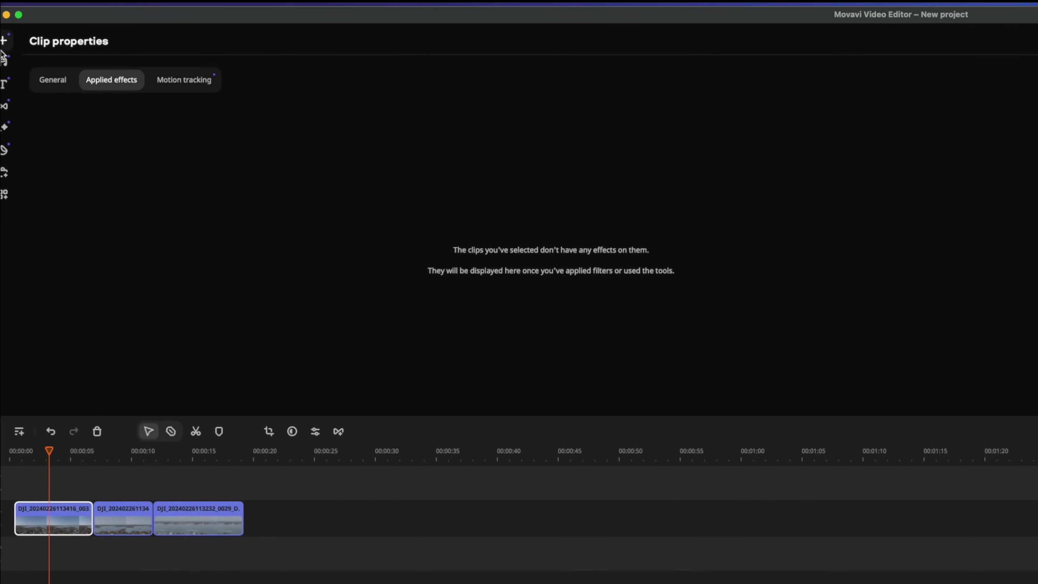
# Step: Browse the Featured, Favorites and Free LUTs, then show My LUTs and cancel a redundant import
pyautogui.click(4, 129)
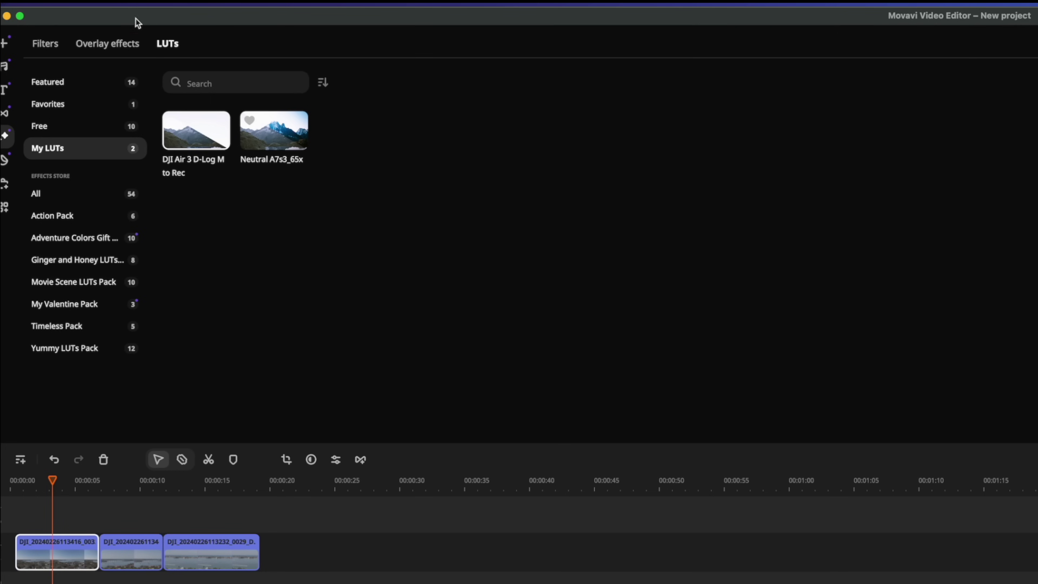
pyautogui.click(47, 82)
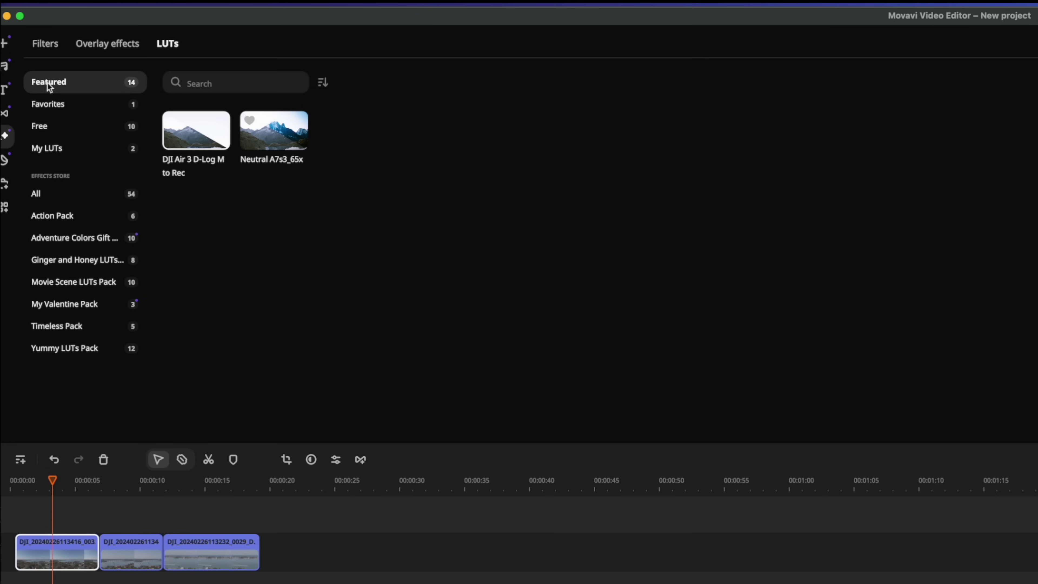
pyautogui.click(47, 102)
pyautogui.click(43, 125)
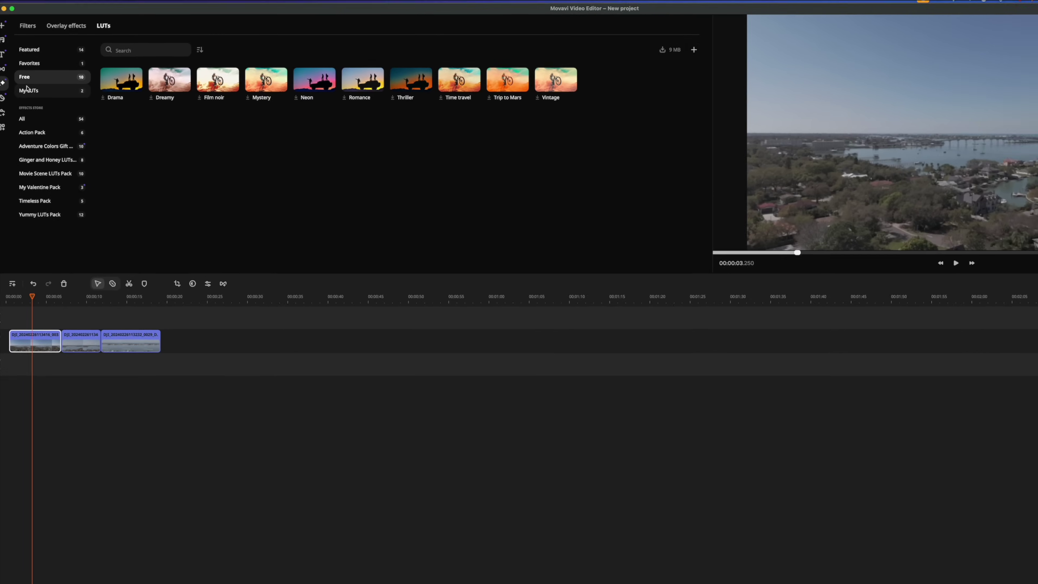
pyautogui.click(49, 147)
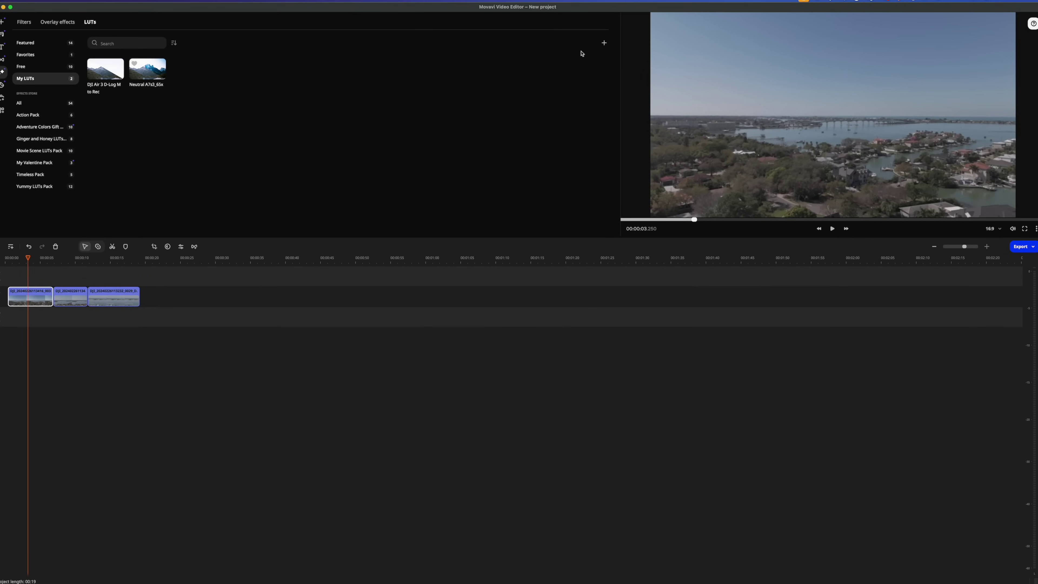
pyautogui.click(604, 44)
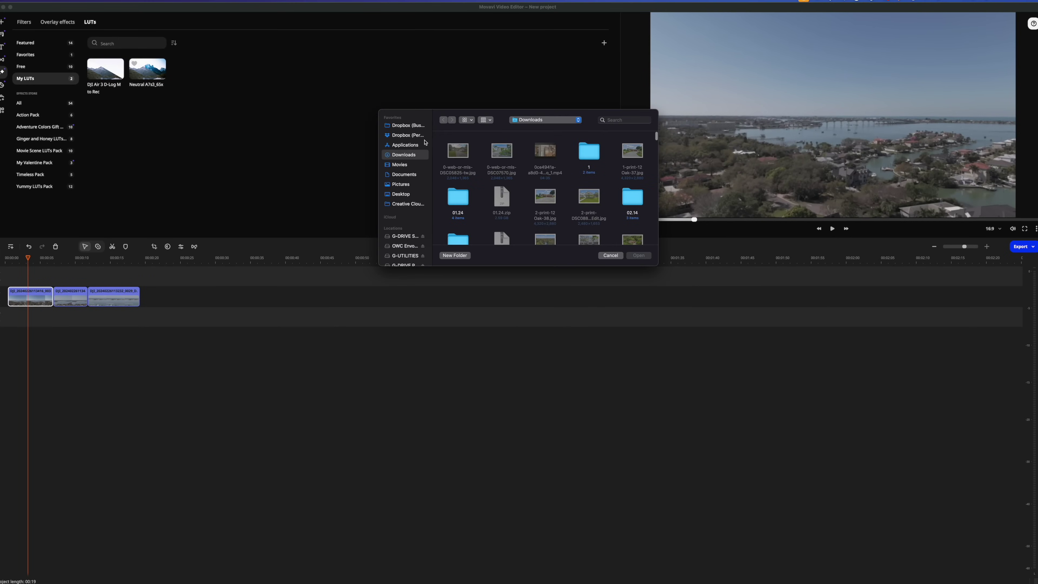
pyautogui.click(609, 255)
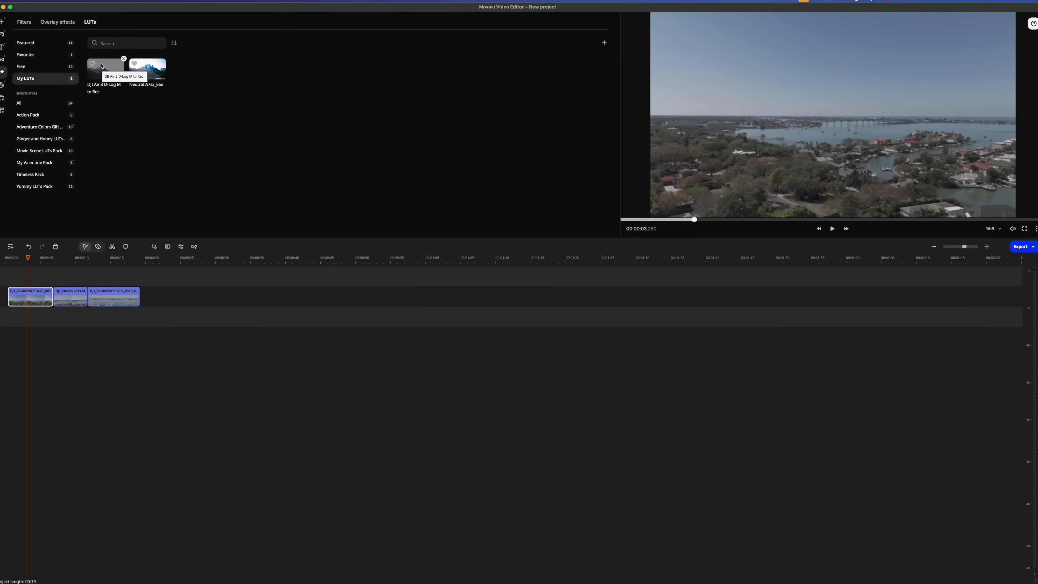
# Step: Apply the DJI Air 3 LUT to the first clip and view its colour adjustments at 2.5 s
pyautogui.moveTo(111, 67); pyautogui.dragTo(25, 295)
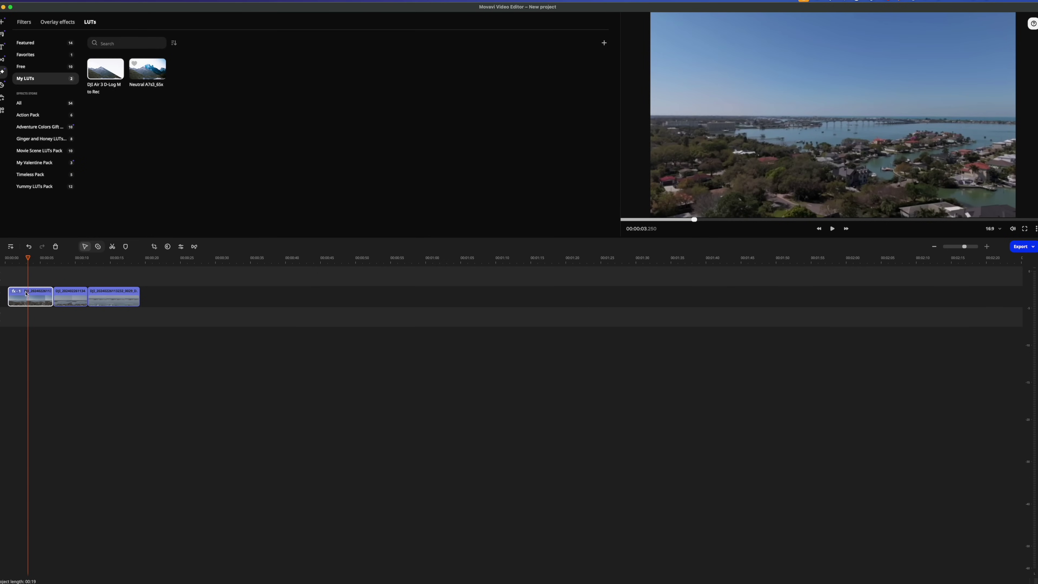
pyautogui.click(23, 305)
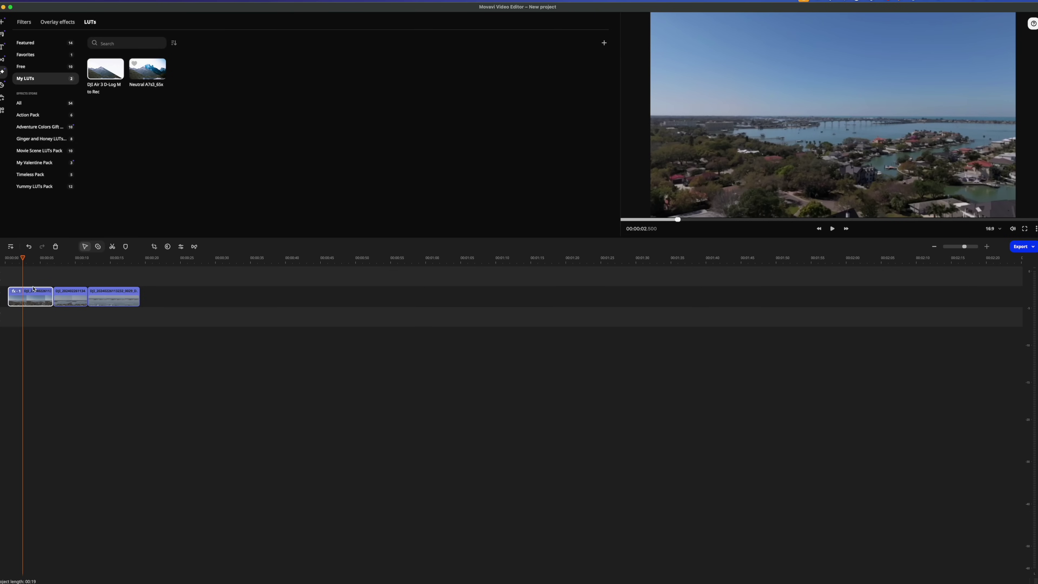
pyautogui.click(2, 110)
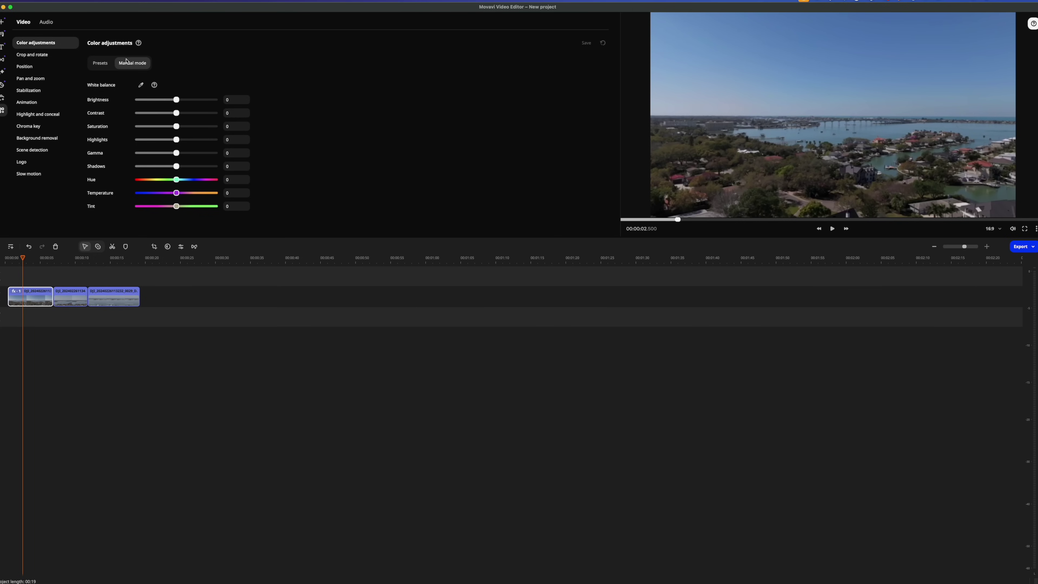
# Step: Apply the Magic enhance preset to the first clip and lower its Gamma to -18
pyautogui.click(100, 63)
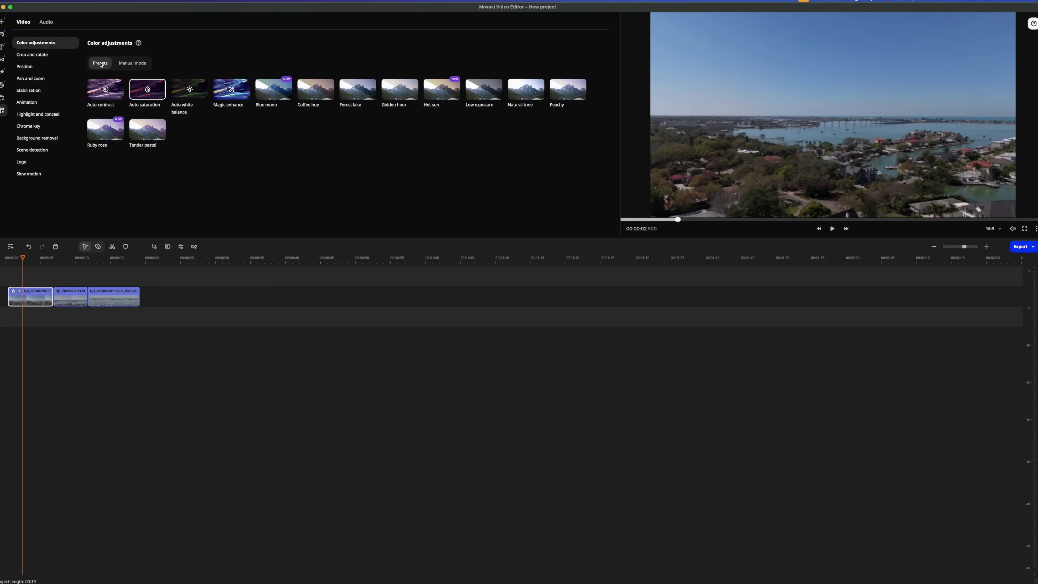
pyautogui.click(132, 63)
pyautogui.click(100, 63)
pyautogui.moveTo(231, 90); pyautogui.dragTo(26, 295)
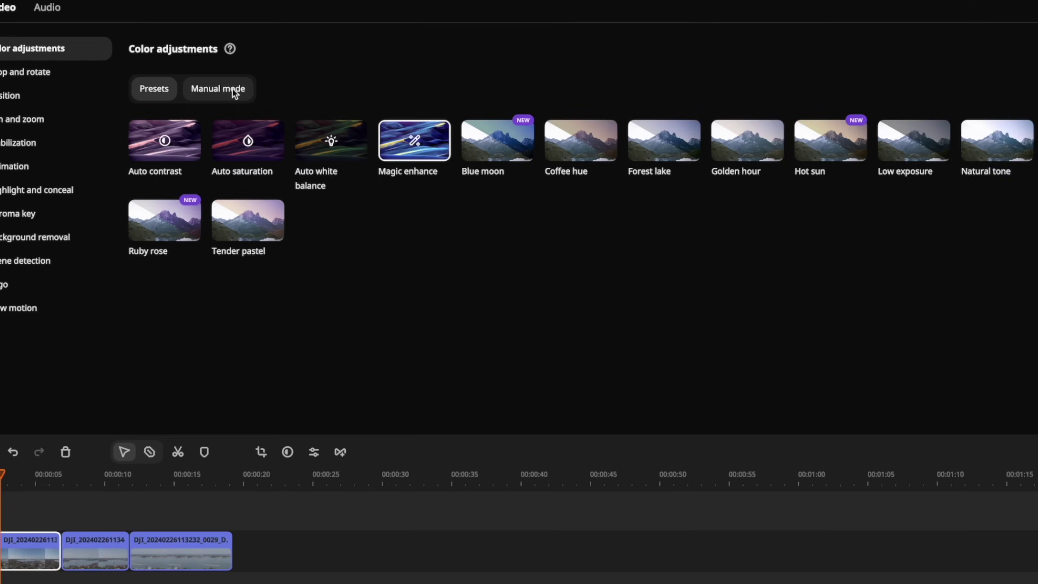
pyautogui.click(133, 63)
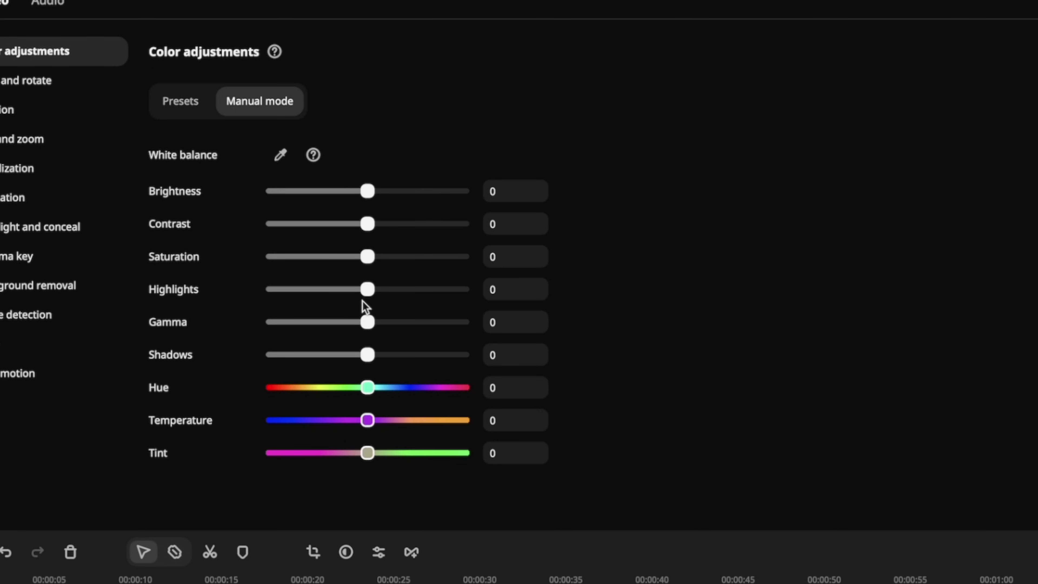
pyautogui.moveTo(368, 322); pyautogui.dragTo(328, 303)
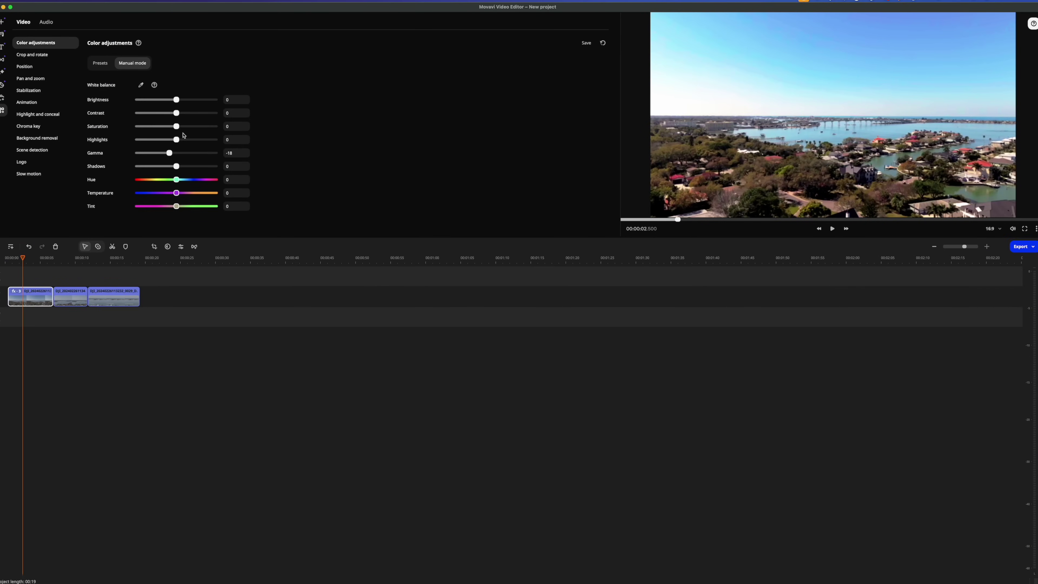
# Step: Select the second clip and apply the DJI Air 3 LUT to it
pyautogui.click(93, 266)
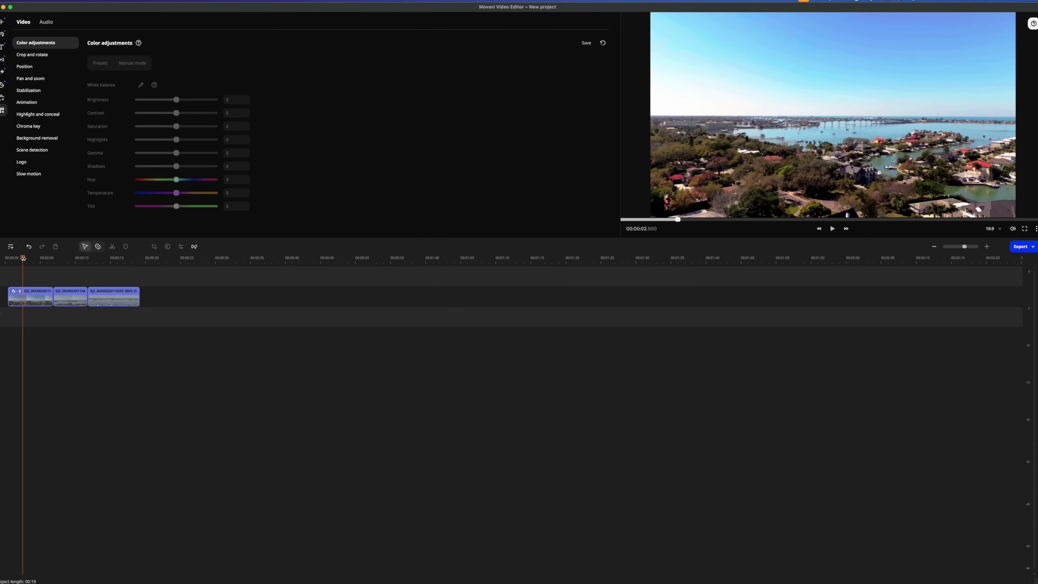
pyautogui.moveTo(23, 258); pyautogui.dragTo(78, 258)
pyautogui.click(62, 300)
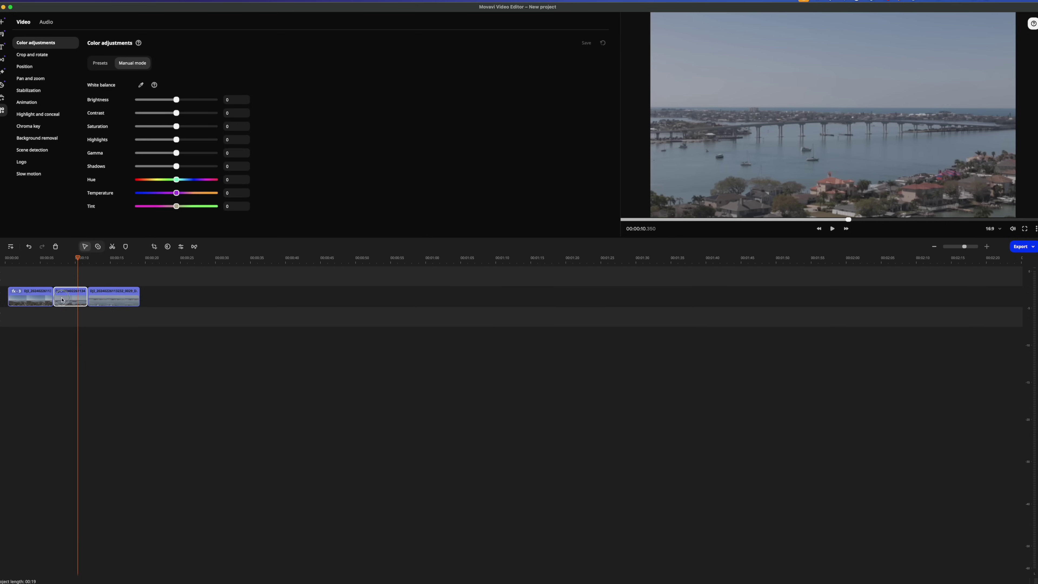
pyautogui.click(3, 72)
pyautogui.moveTo(123, 68); pyautogui.dragTo(62, 294)
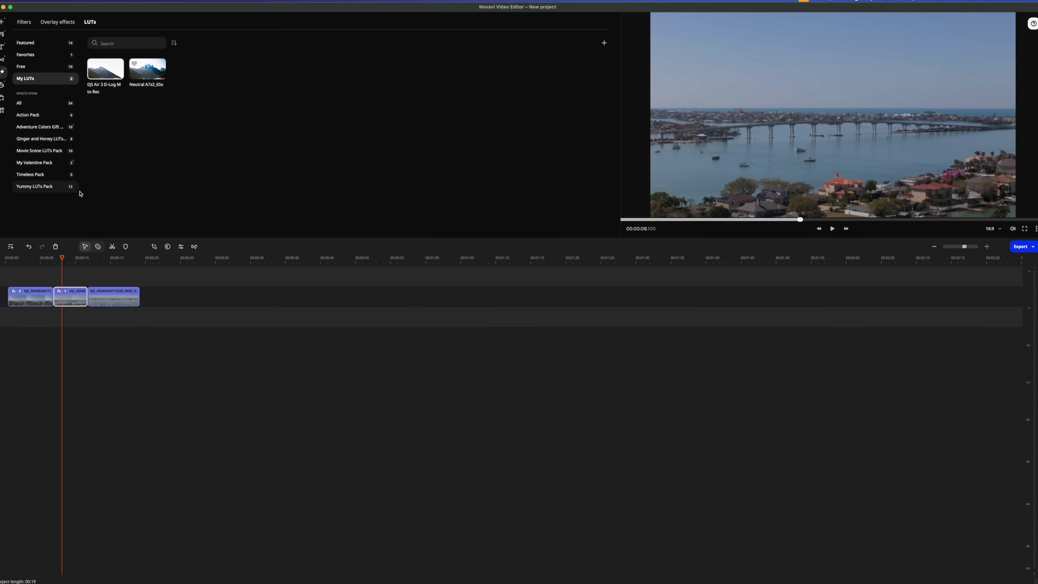
# Step: Add Magic enhance to the second clip, then lower its brightness to −14 and gamma to −20
pyautogui.click(2, 113)
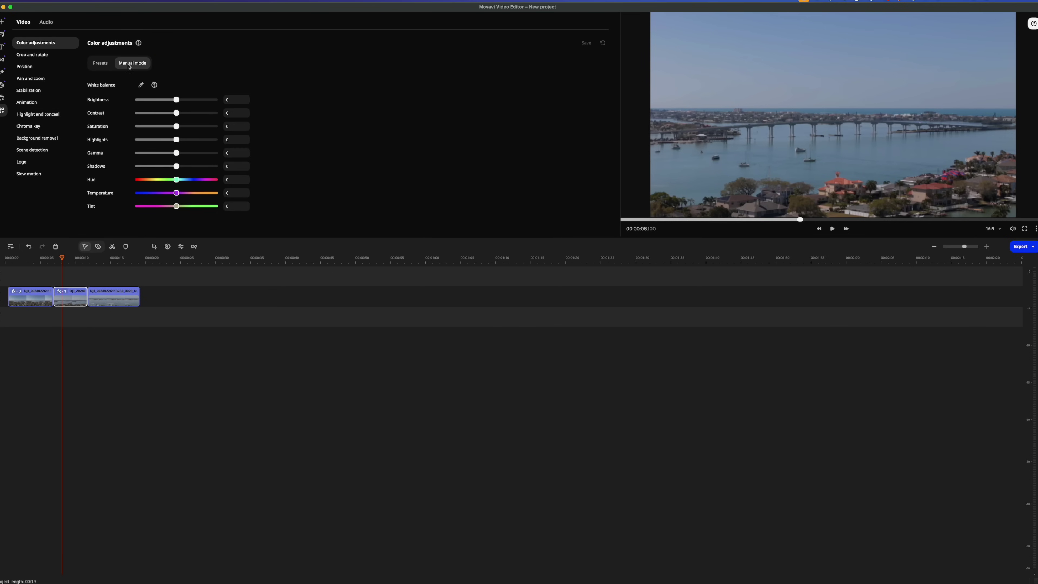
pyautogui.click(99, 63)
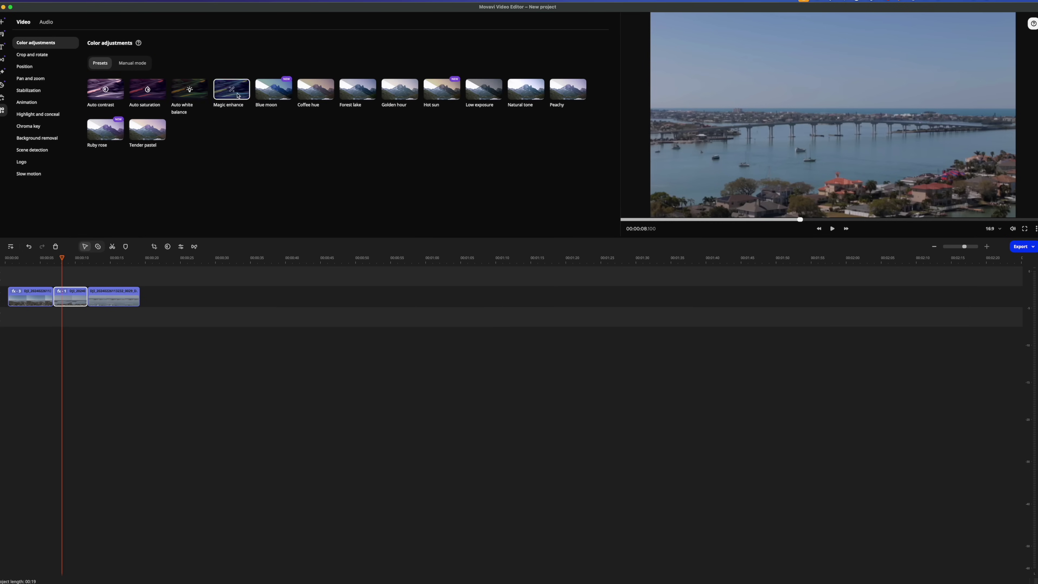
pyautogui.moveTo(237, 95); pyautogui.dragTo(63, 292)
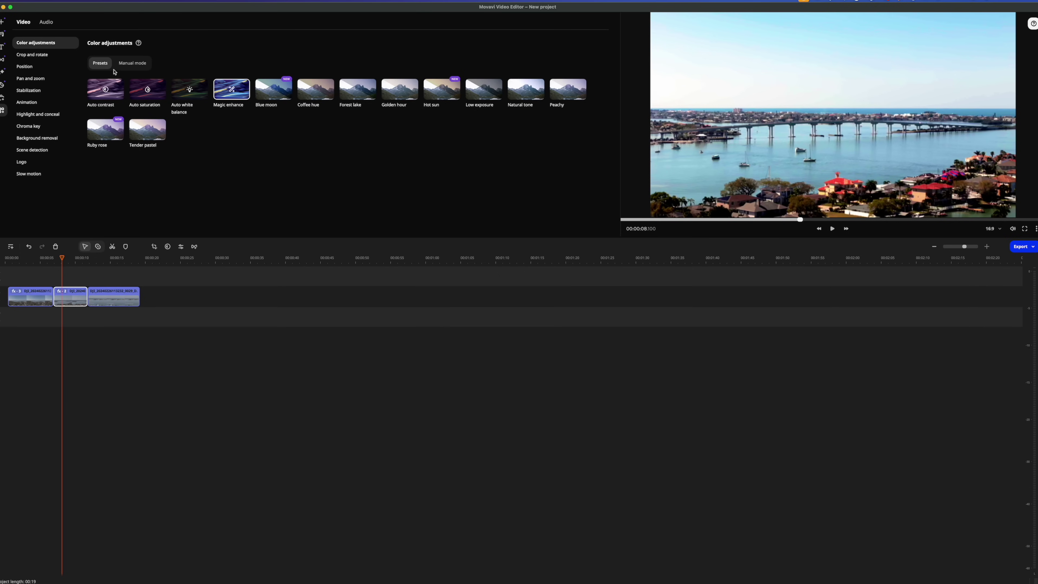
pyautogui.click(132, 63)
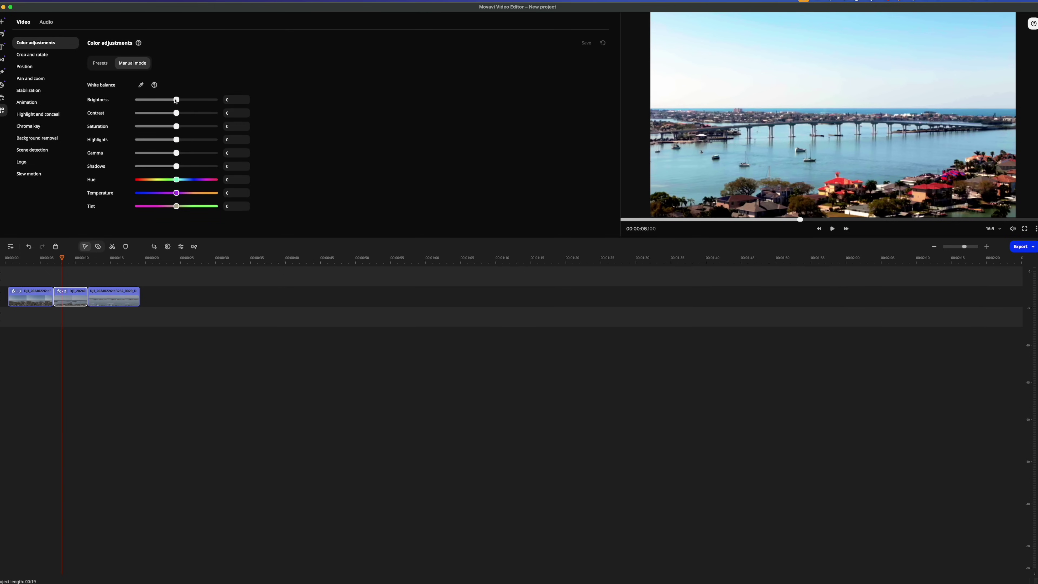
pyautogui.moveTo(176, 100); pyautogui.dragTo(171, 100)
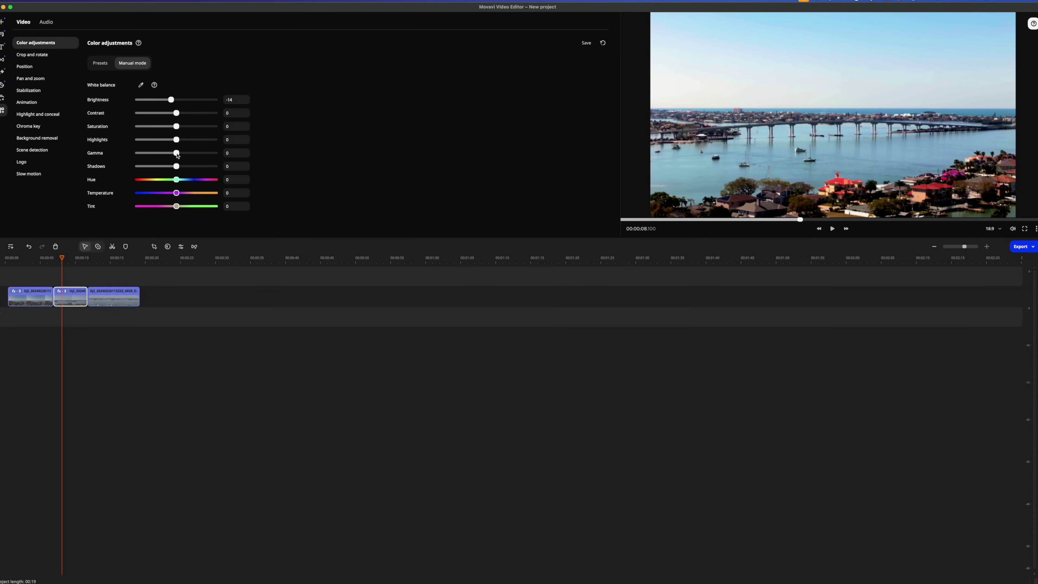
pyautogui.moveTo(178, 155); pyautogui.dragTo(175, 126)
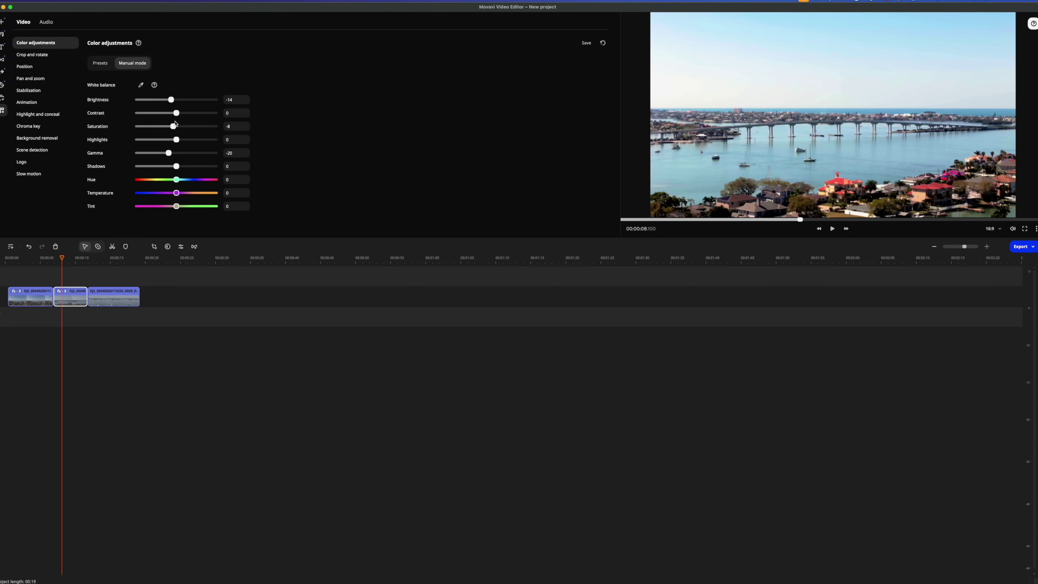
pyautogui.click(27, 274)
pyautogui.moveTo(26, 263)
pyautogui.mouseDown()
pyautogui.moveTo(66, 265)
pyautogui.moveTo(15, 274)
pyautogui.moveTo(46, 283)
pyautogui.moveTo(57, 271)
pyautogui.moveTo(38, 269)
pyautogui.moveTo(46, 267)
pyautogui.mouseUp()
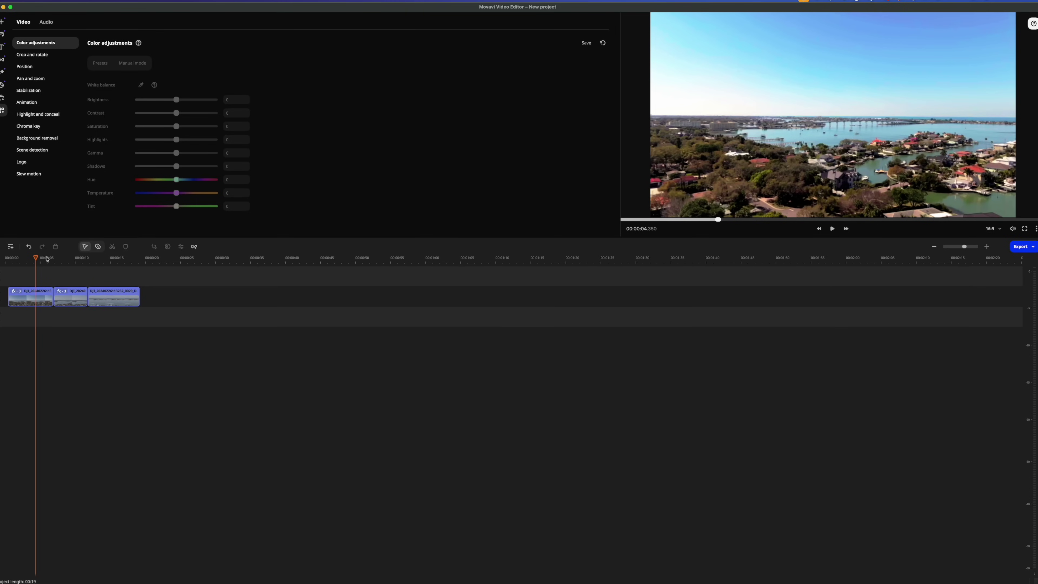
# Step: Select the third clip, drop the DJI Air 3 D-Log M to Rec LUT on it, and show colour presets
pyautogui.moveTo(35, 258); pyautogui.dragTo(124, 258)
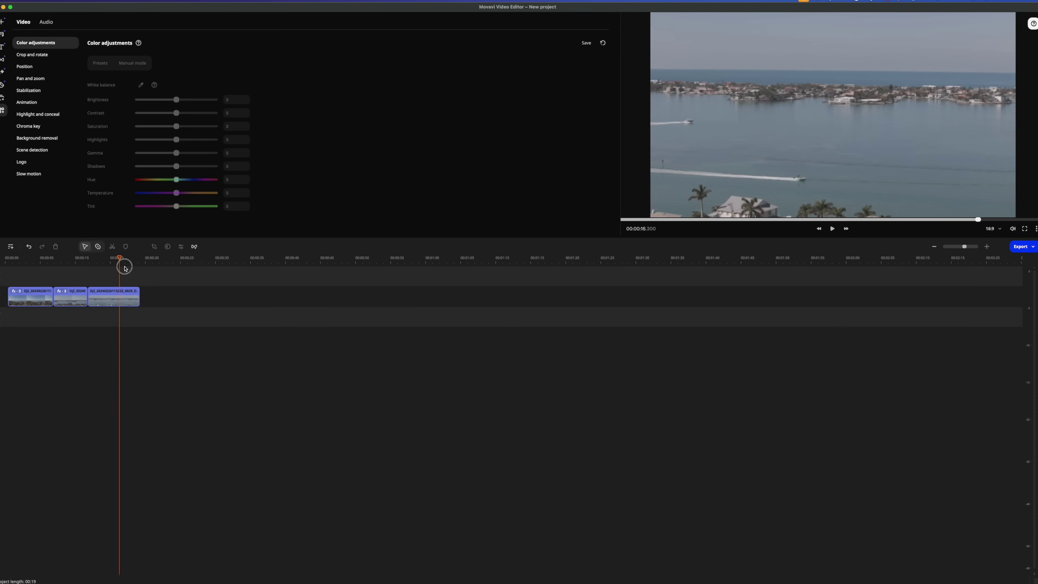
pyautogui.click(133, 303)
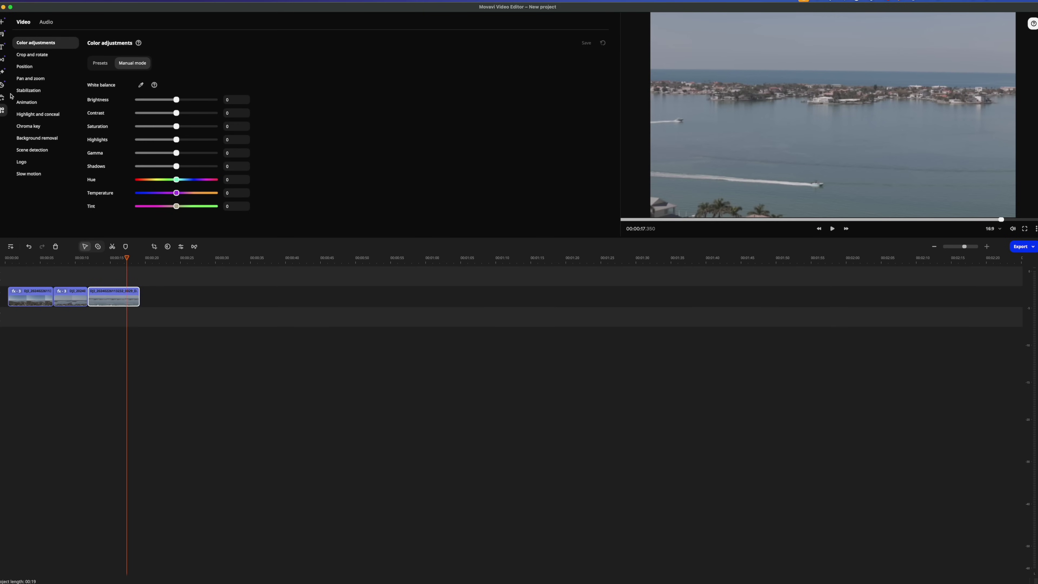
pyautogui.click(2, 72)
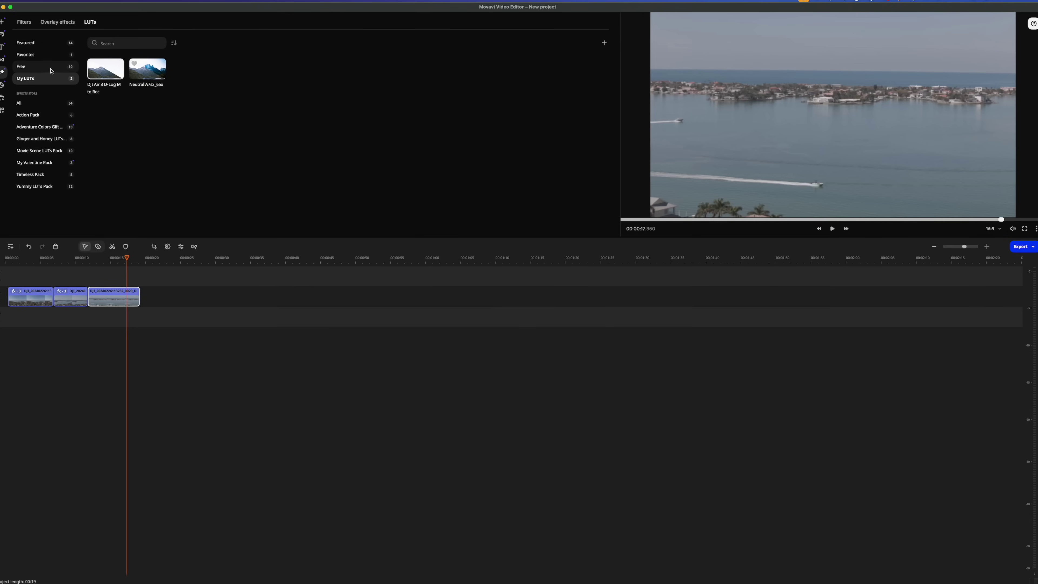
pyautogui.moveTo(104, 70); pyautogui.dragTo(102, 299)
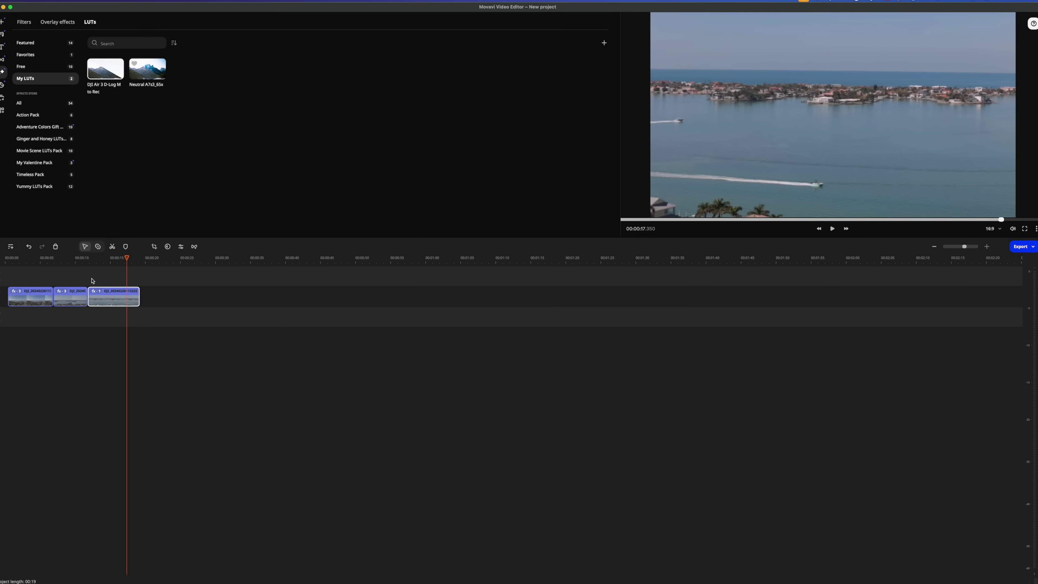
pyautogui.click(110, 297)
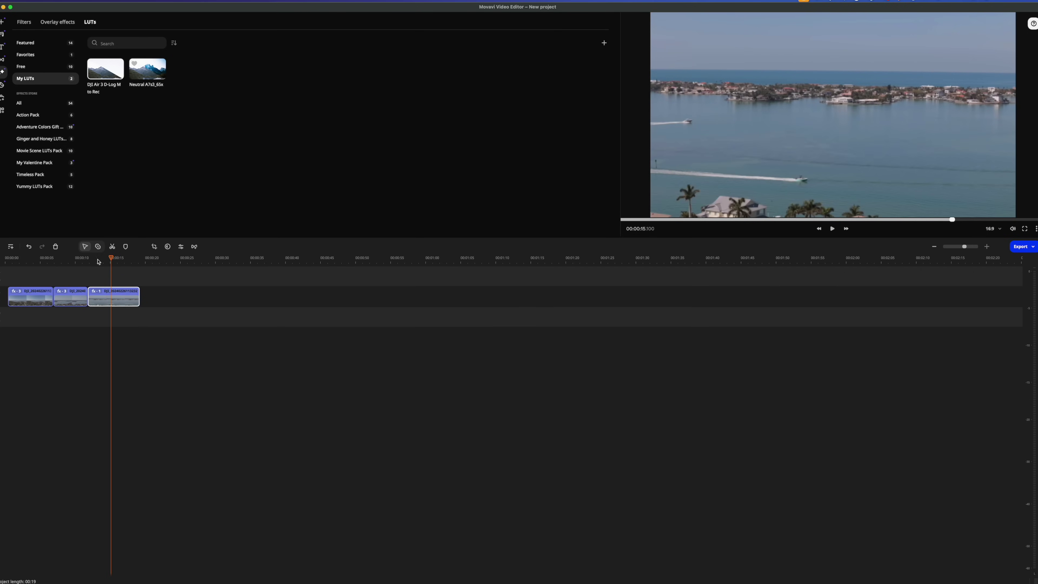
pyautogui.click(3, 110)
pyautogui.click(100, 63)
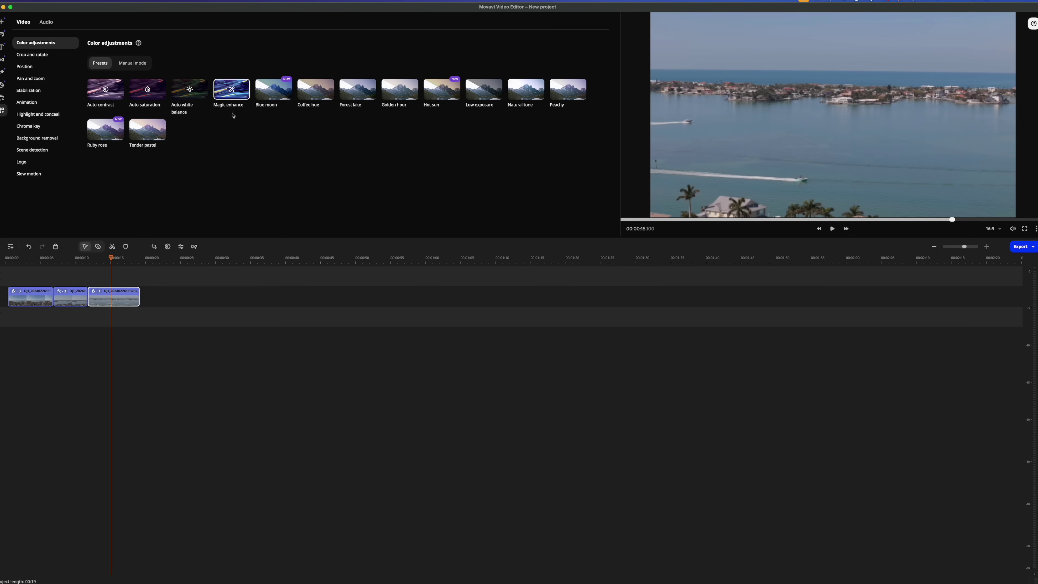
# Step: Try Magic enhance on the third clip, delete it from Applied effects, and return to Manual mode
pyautogui.moveTo(231, 90); pyautogui.dragTo(98, 295)
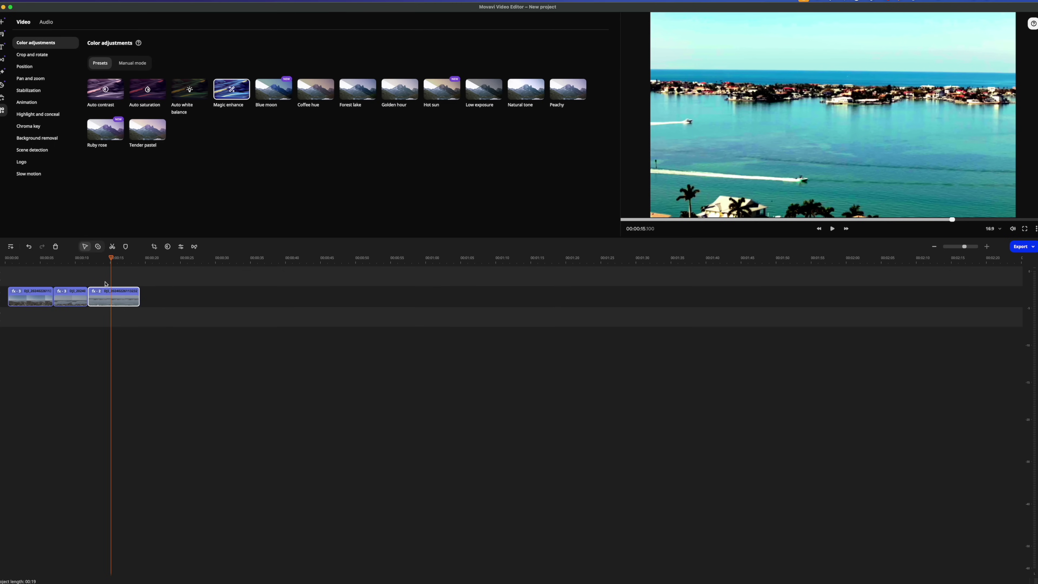
pyautogui.click(96, 291)
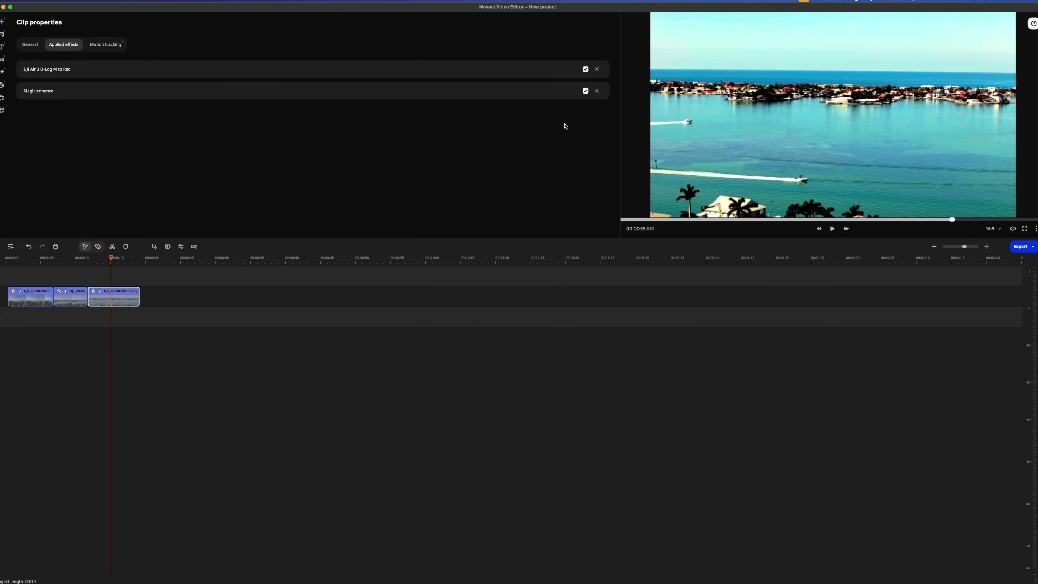
pyautogui.click(596, 91)
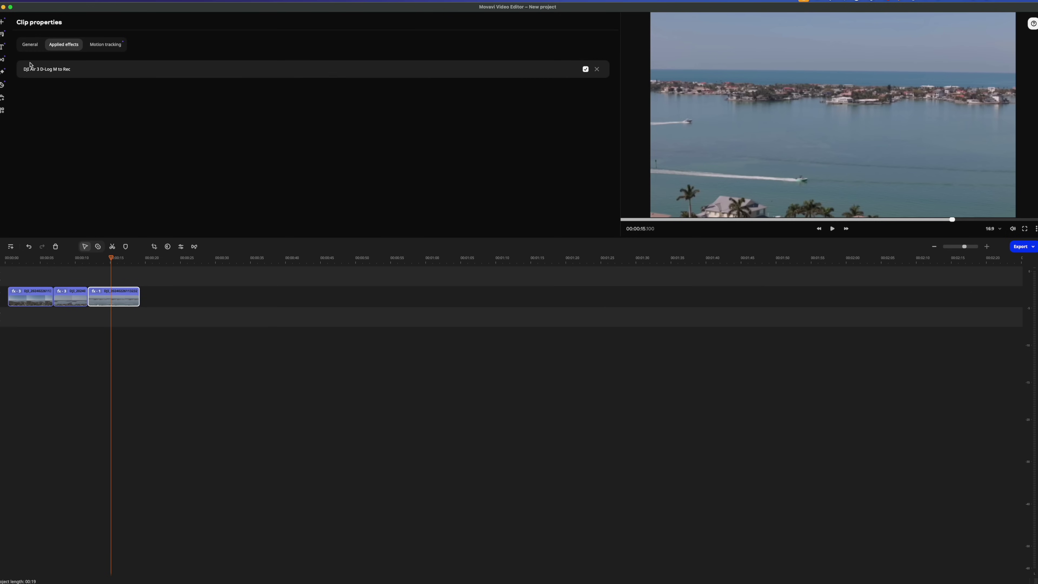
pyautogui.click(2, 110)
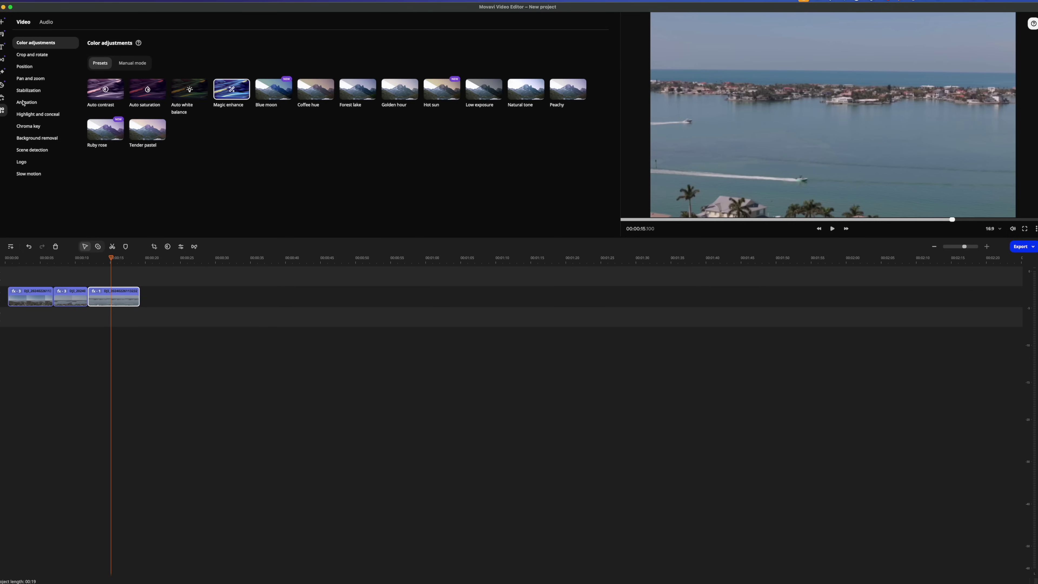
pyautogui.click(126, 64)
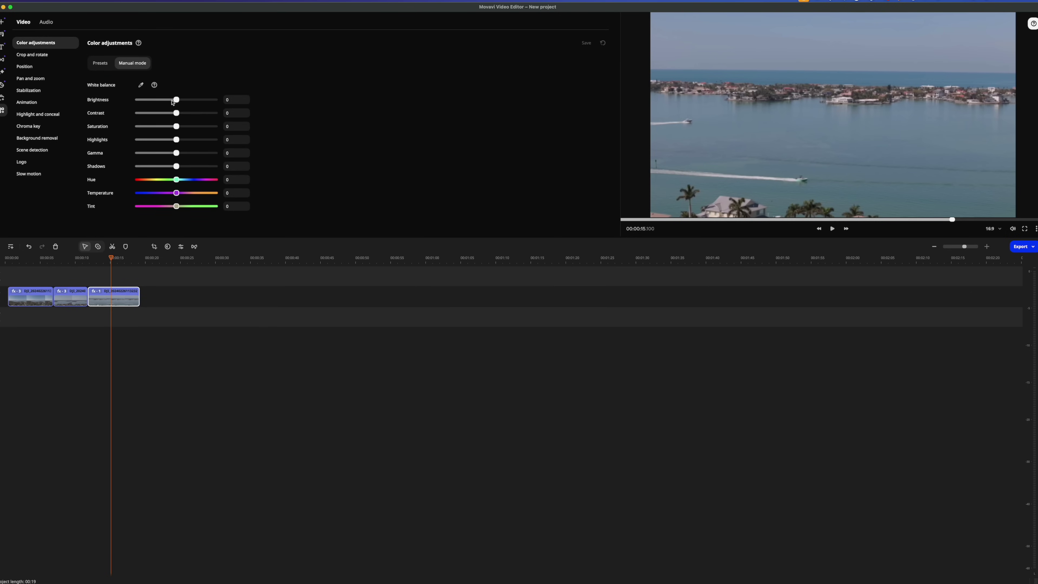
# Step: Set the third clip's saturation to 36, contrast to 26, gamma to −11 and hue to −5
pyautogui.moveTo(177, 127); pyautogui.dragTo(176, 102)
pyautogui.moveTo(174, 151); pyautogui.dragTo(169, 153)
pyautogui.moveTo(176, 113); pyautogui.dragTo(186, 118)
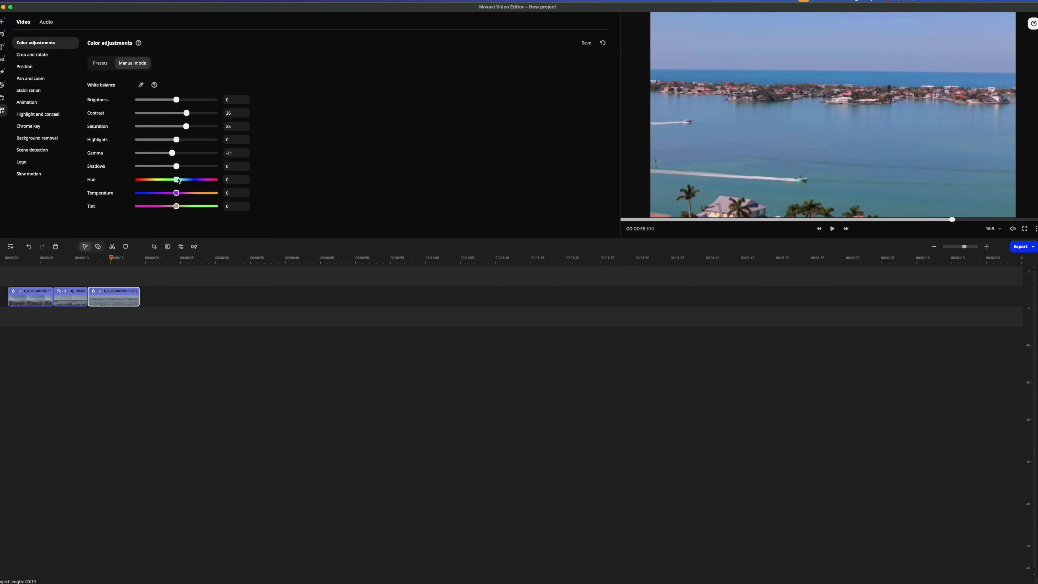
pyautogui.moveTo(177, 179); pyautogui.dragTo(177, 207)
pyautogui.moveTo(191, 127); pyautogui.dragTo(192, 130)
pyautogui.moveTo(201, 118)
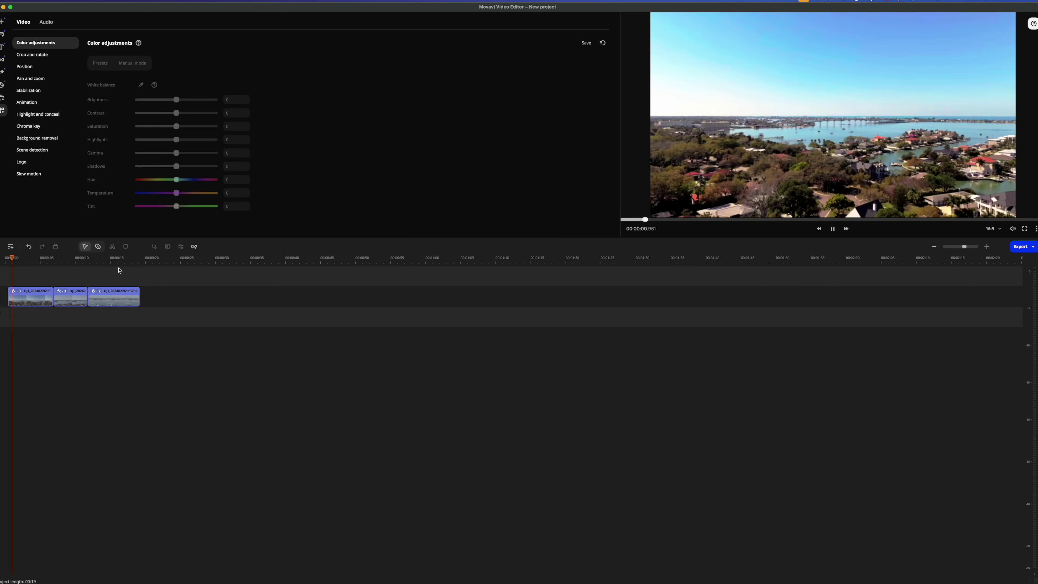
# Step: Stop playback, select the third clip, and try then undo the Auto white balance preset
pyautogui.click(832, 229)
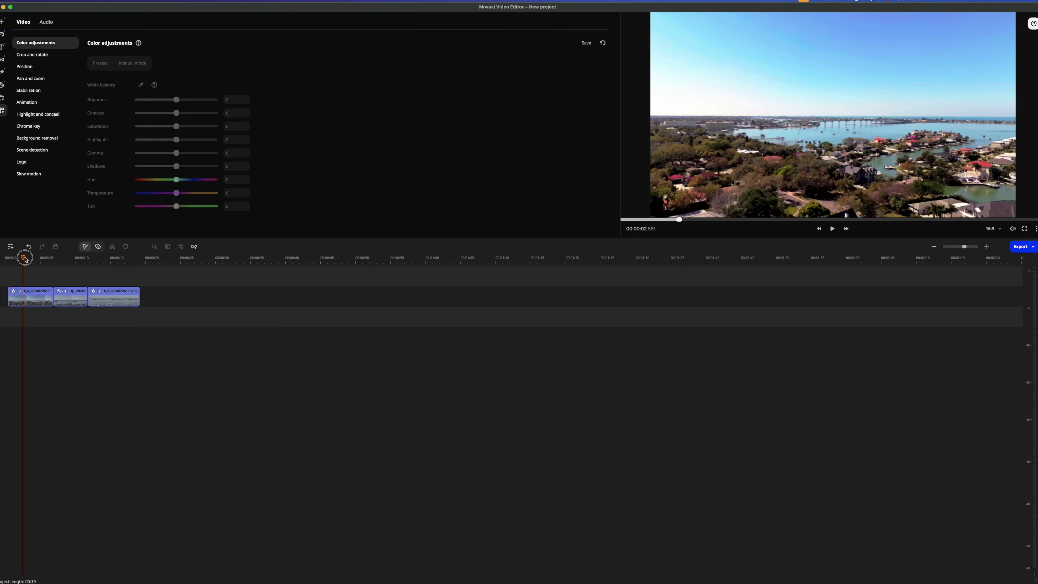
pyautogui.moveTo(23, 257); pyautogui.dragTo(115, 258)
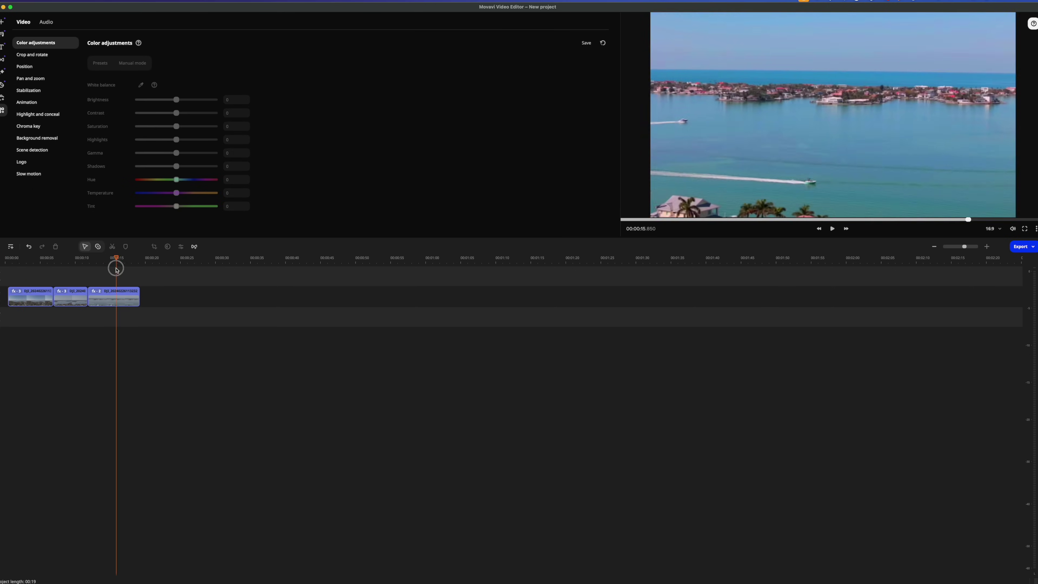
pyautogui.click(102, 306)
pyautogui.click(100, 63)
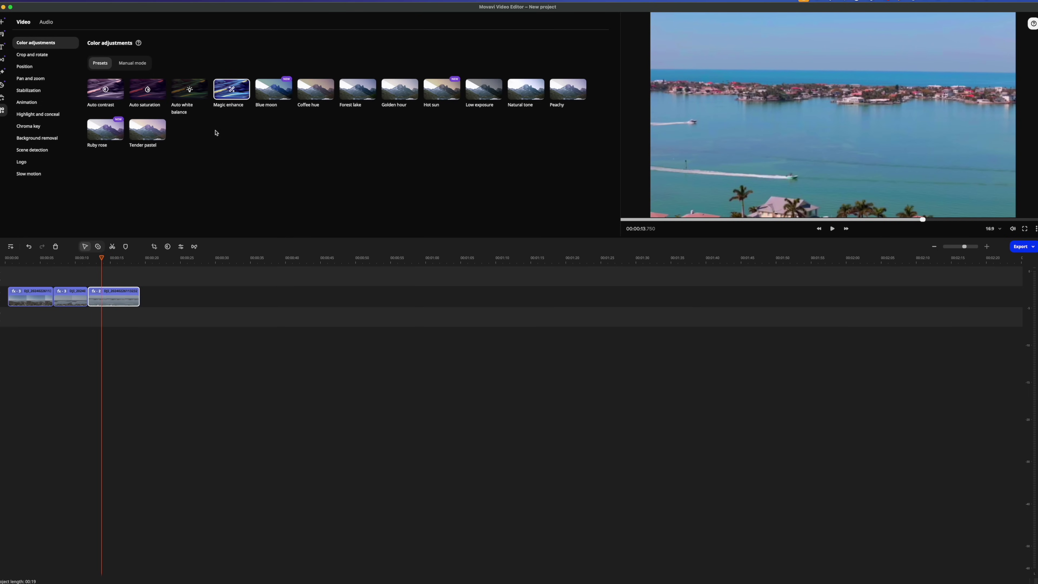
pyautogui.moveTo(189, 89); pyautogui.dragTo(108, 294)
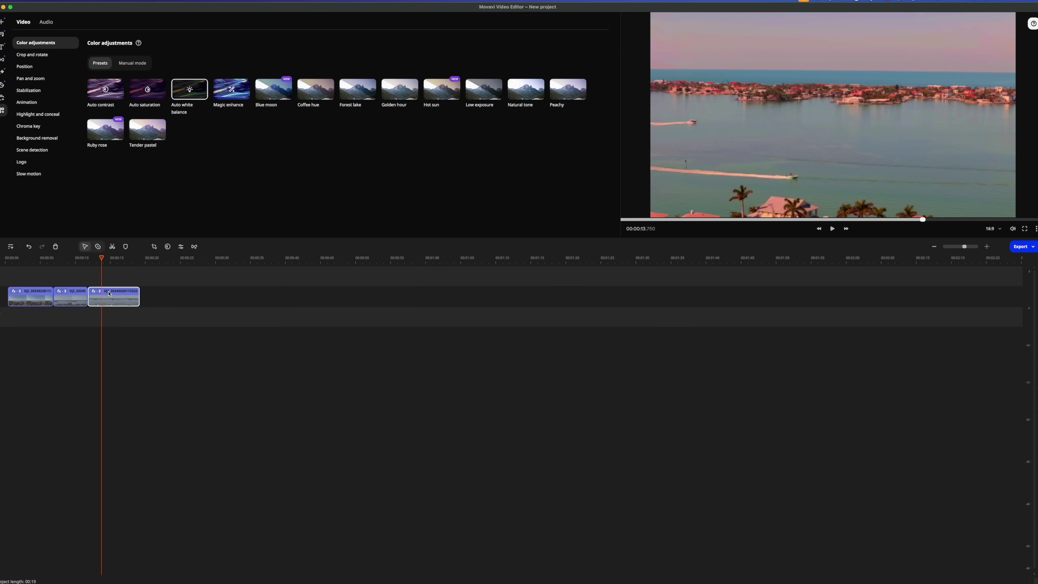
pyautogui.press('super+z')
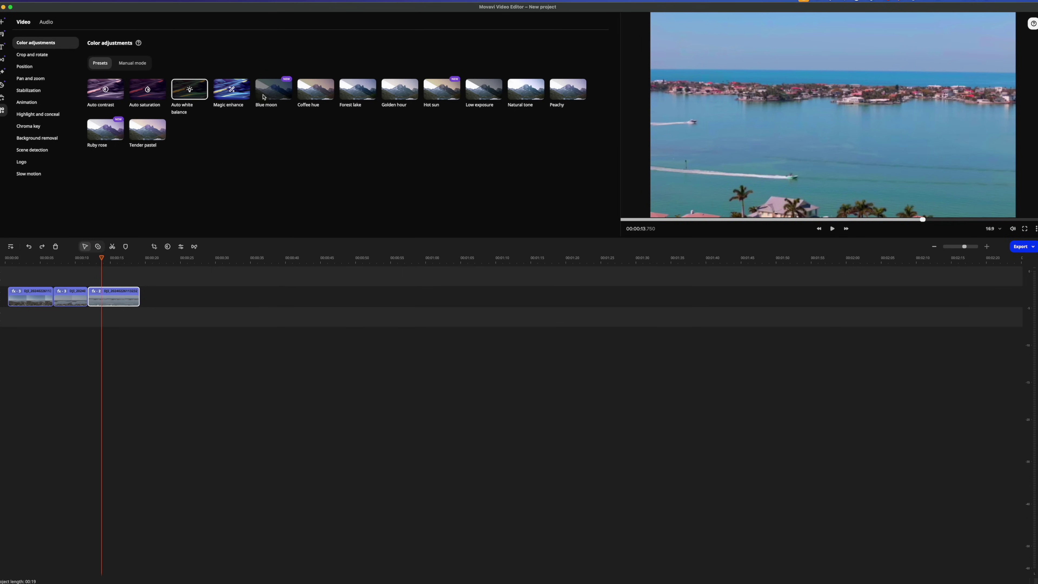
# Step: Try then undo the Magic enhance preset on the third clip, returning to Manual mode
pyautogui.moveTo(245, 96); pyautogui.dragTo(108, 297)
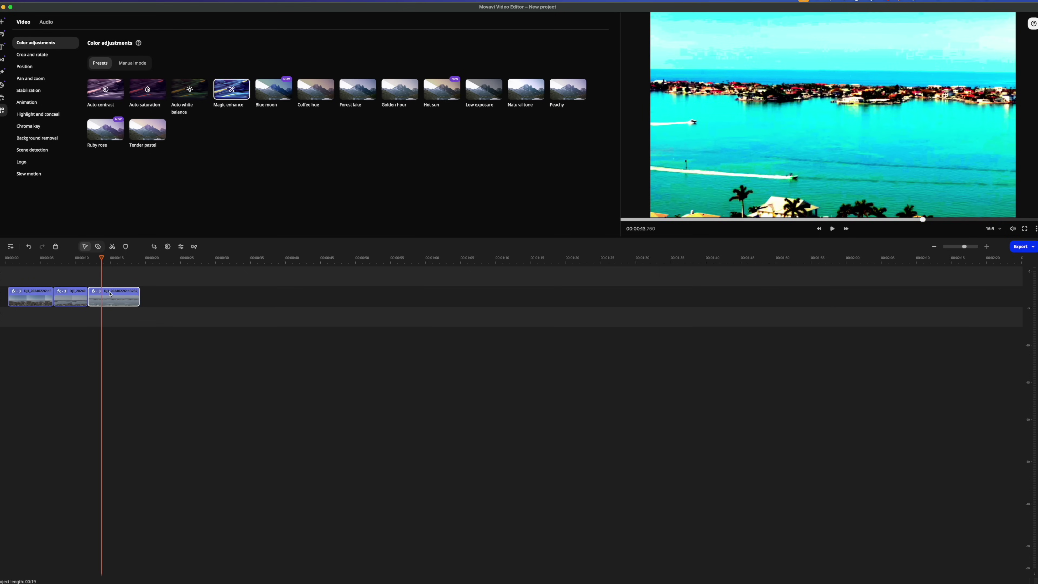
pyautogui.press('super+z')
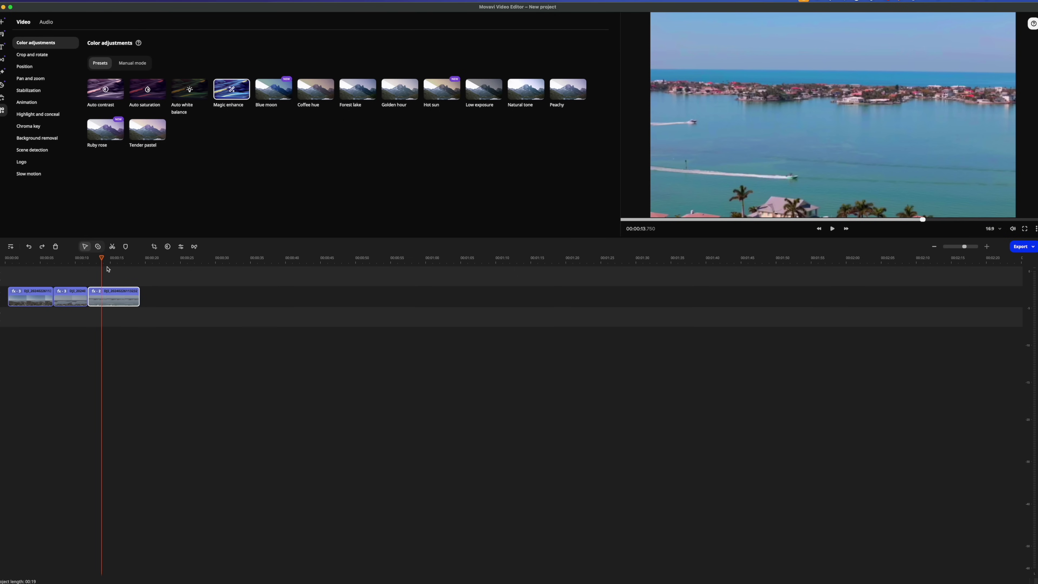
pyautogui.click(135, 63)
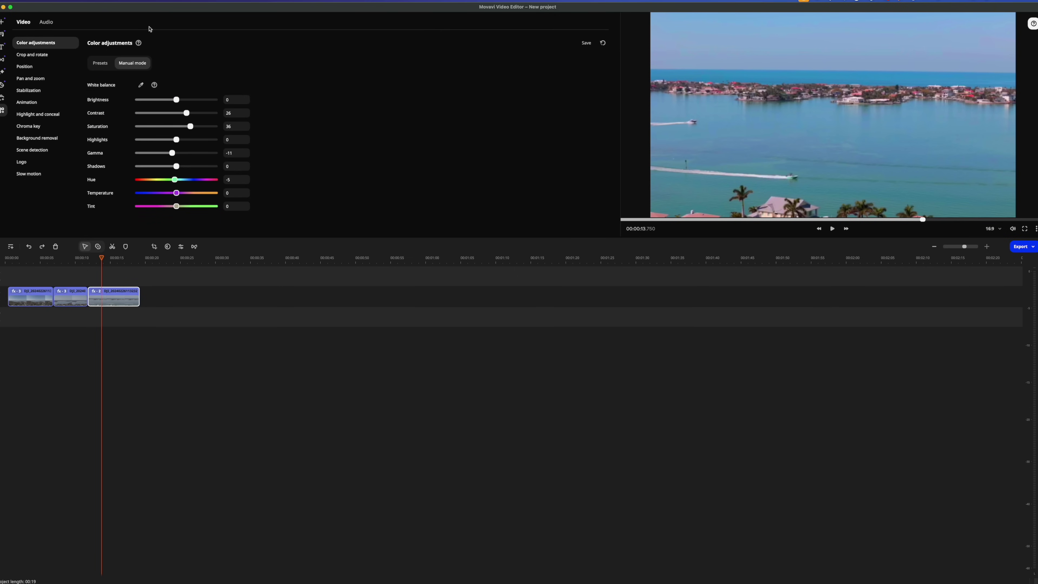
# Step: Lower the third clip's Shadows to −19 and its Gamma to −21
pyautogui.moveTo(178, 168); pyautogui.dragTo(169, 152)
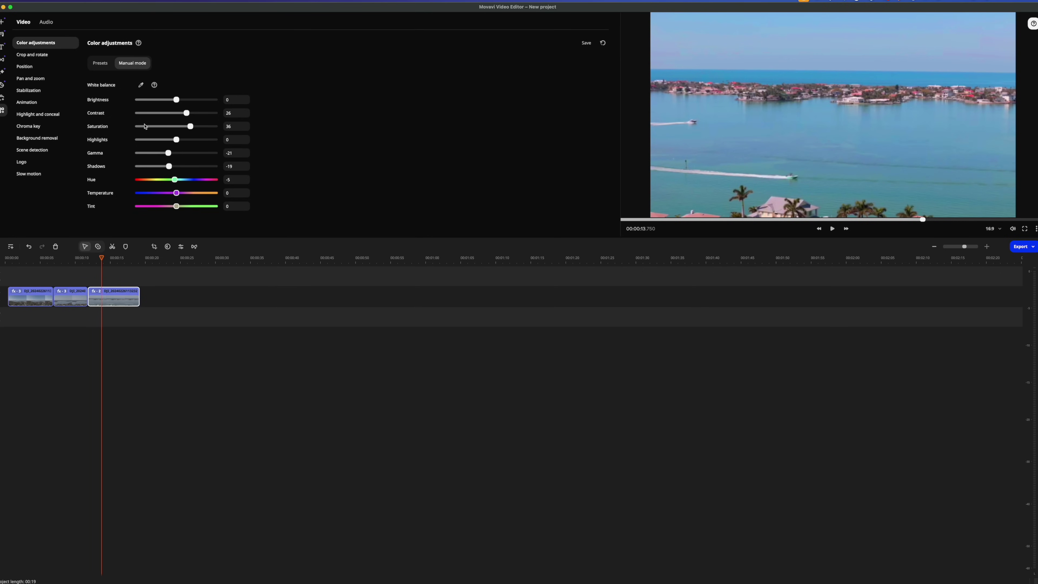
pyautogui.moveTo(145, 127)
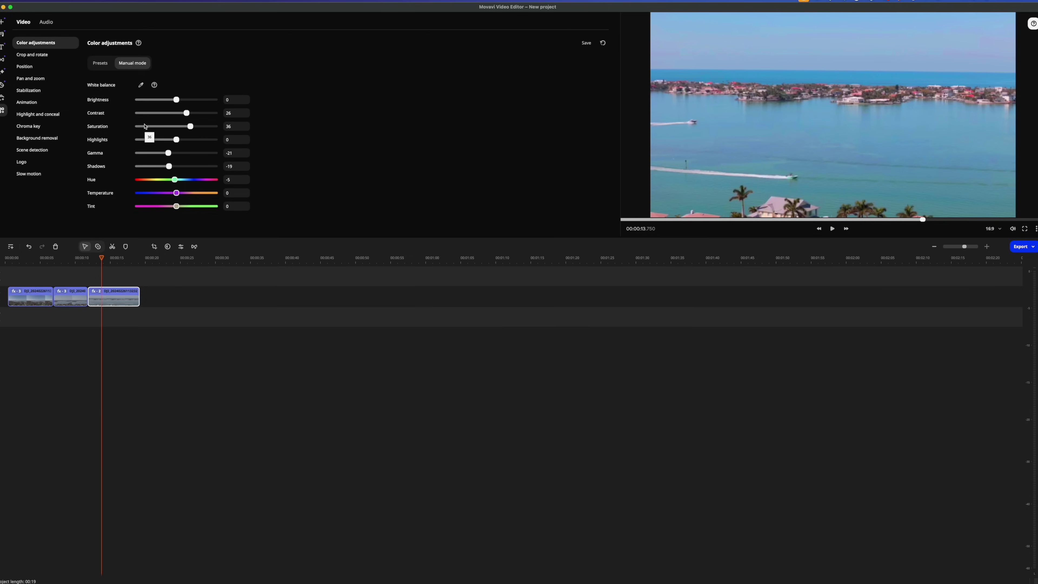